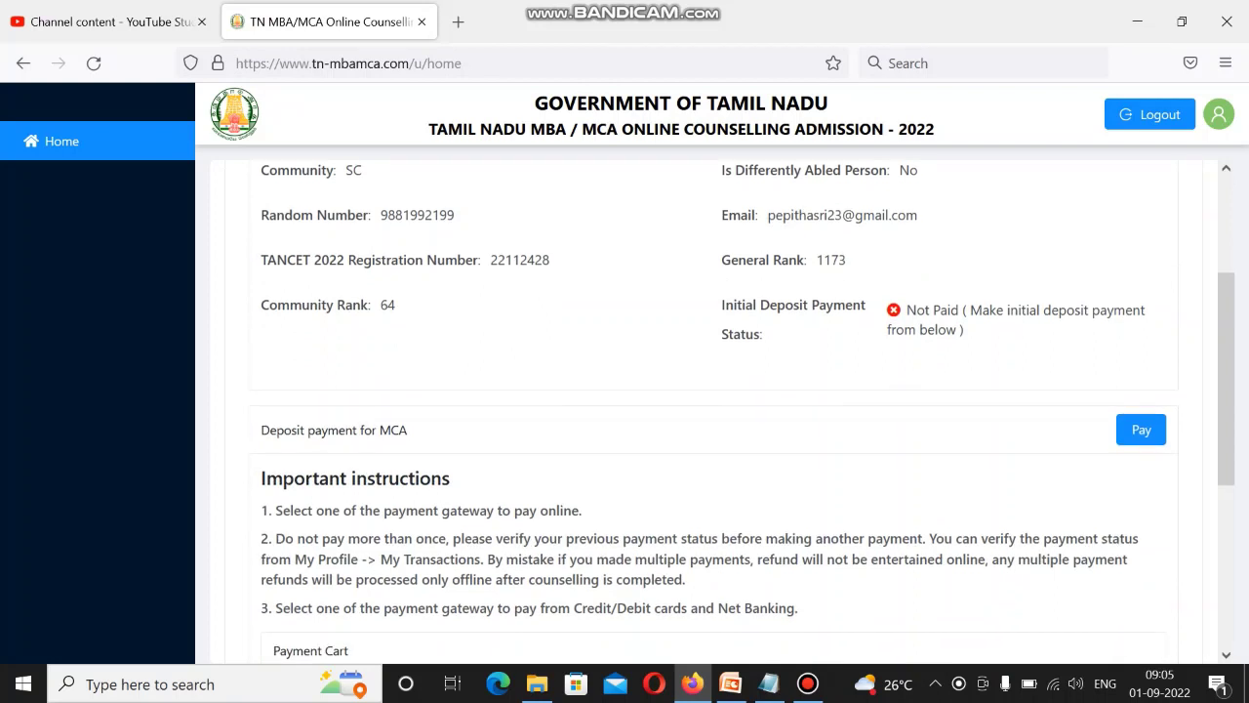
{"action": "scroll", "coordinate": [748, 413], "scroll_direction": "down", "scroll_amount": 4}
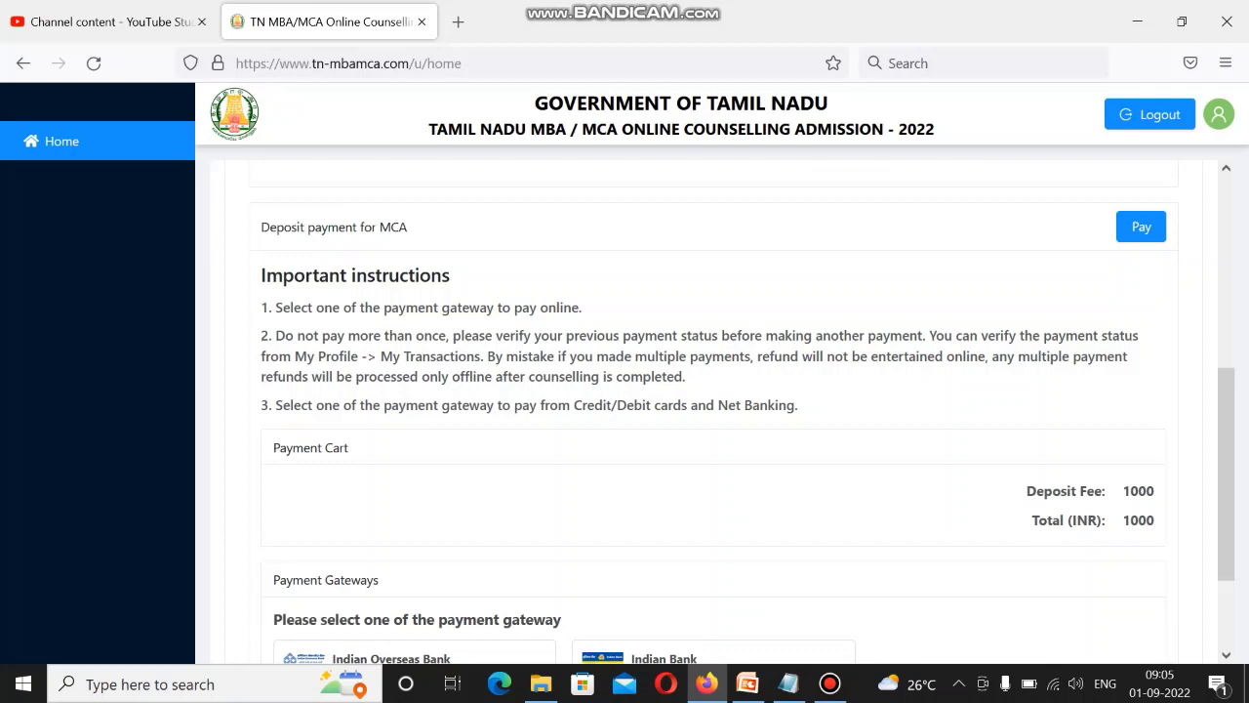
Pick Indian Overseas Bank as the payment gateway for the 1000 deposit and submit payment.
{"action": "scroll", "coordinate": [712, 410], "scroll_direction": "down", "scroll_amount": 2}
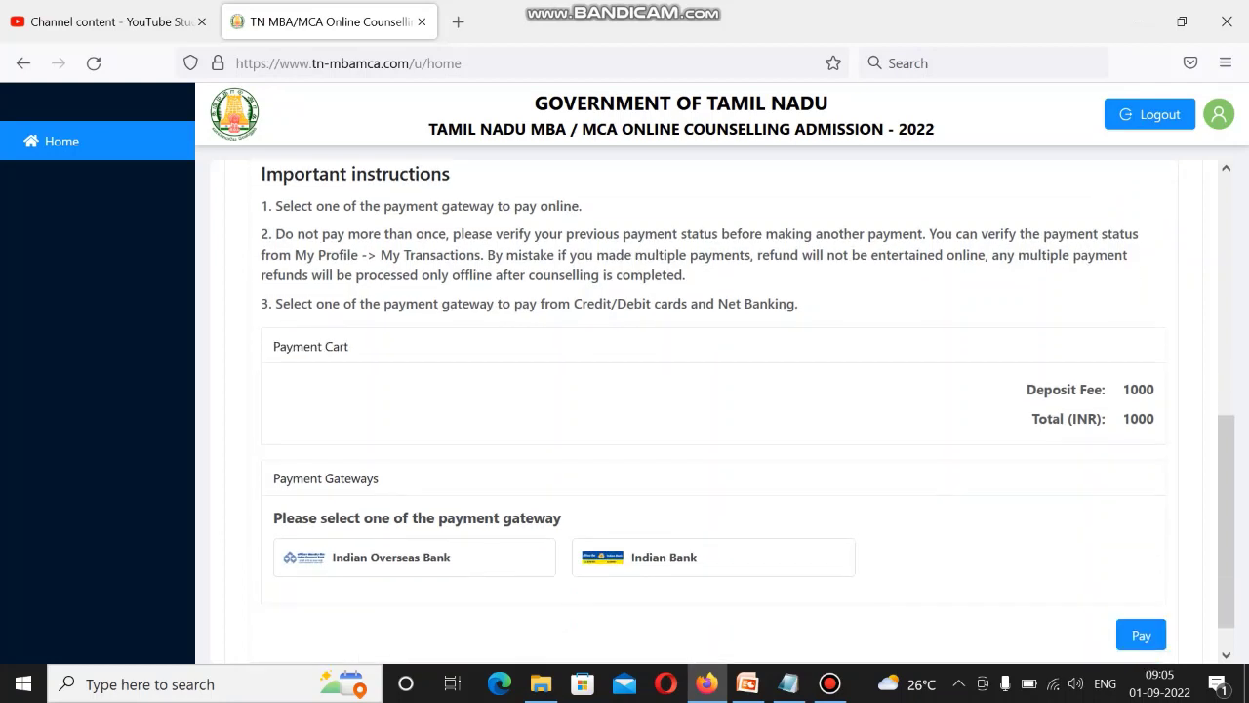
{"action": "scroll", "coordinate": [712, 410], "scroll_direction": "up", "scroll_amount": 2}
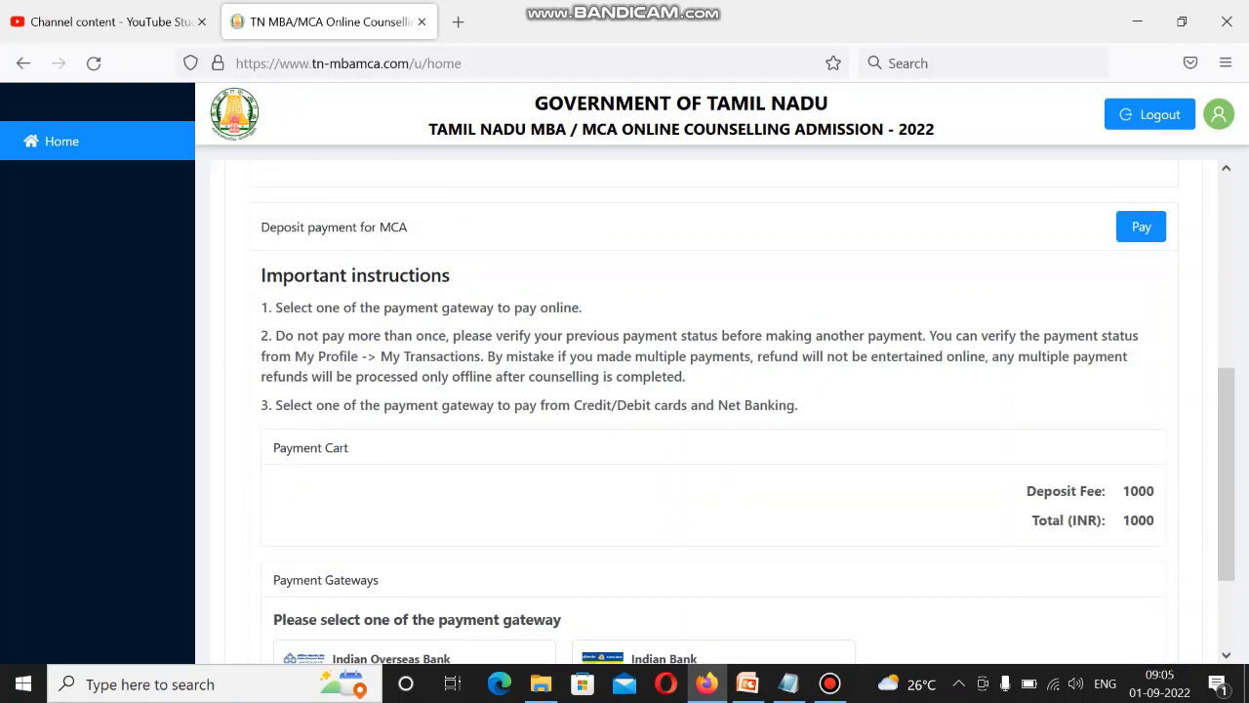
{"action": "scroll", "coordinate": [712, 409], "scroll_direction": "down", "scroll_amount": 2}
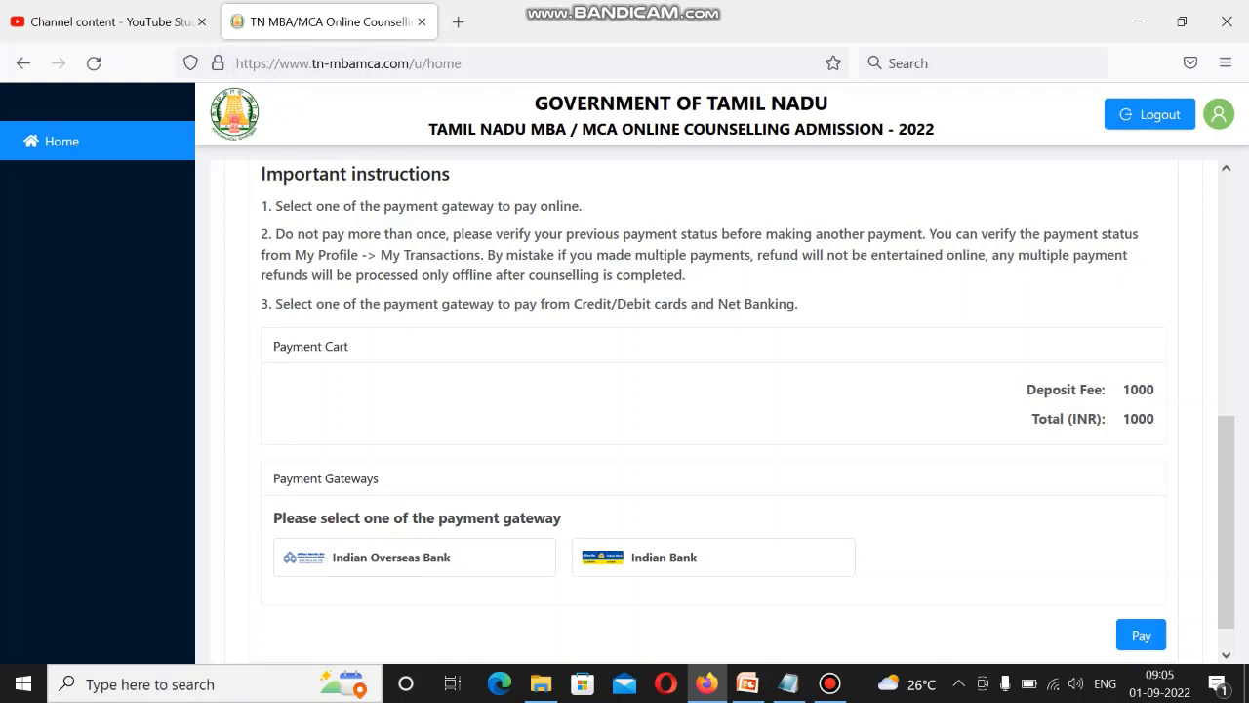
{"action": "left_click", "coordinate": [415, 558]}
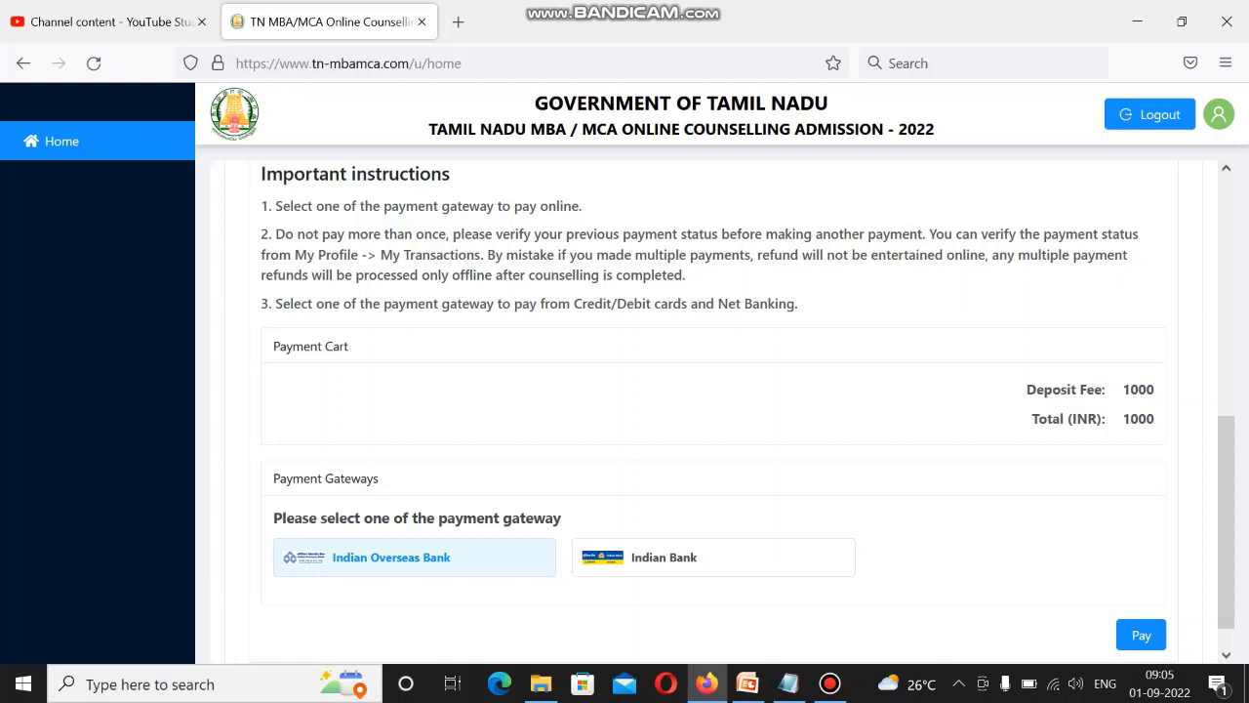
{"action": "left_click", "coordinate": [1141, 634]}
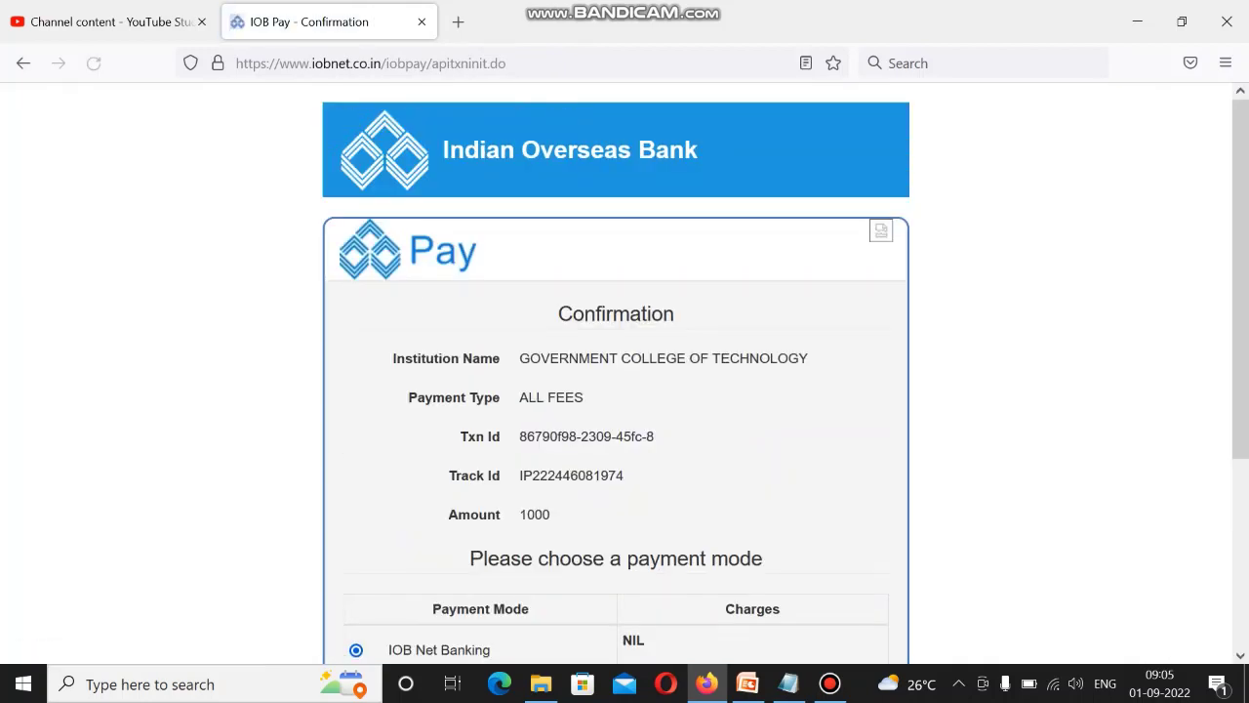
Switch IOB Pay to 'Any bank Net Banking/Debit Cards/Credit Cards' mode and pay.
{"action": "scroll", "coordinate": [624, 371], "scroll_direction": "down", "scroll_amount": 4}
{"action": "scroll", "coordinate": [625, 371], "scroll_direction": "down", "scroll_amount": 2}
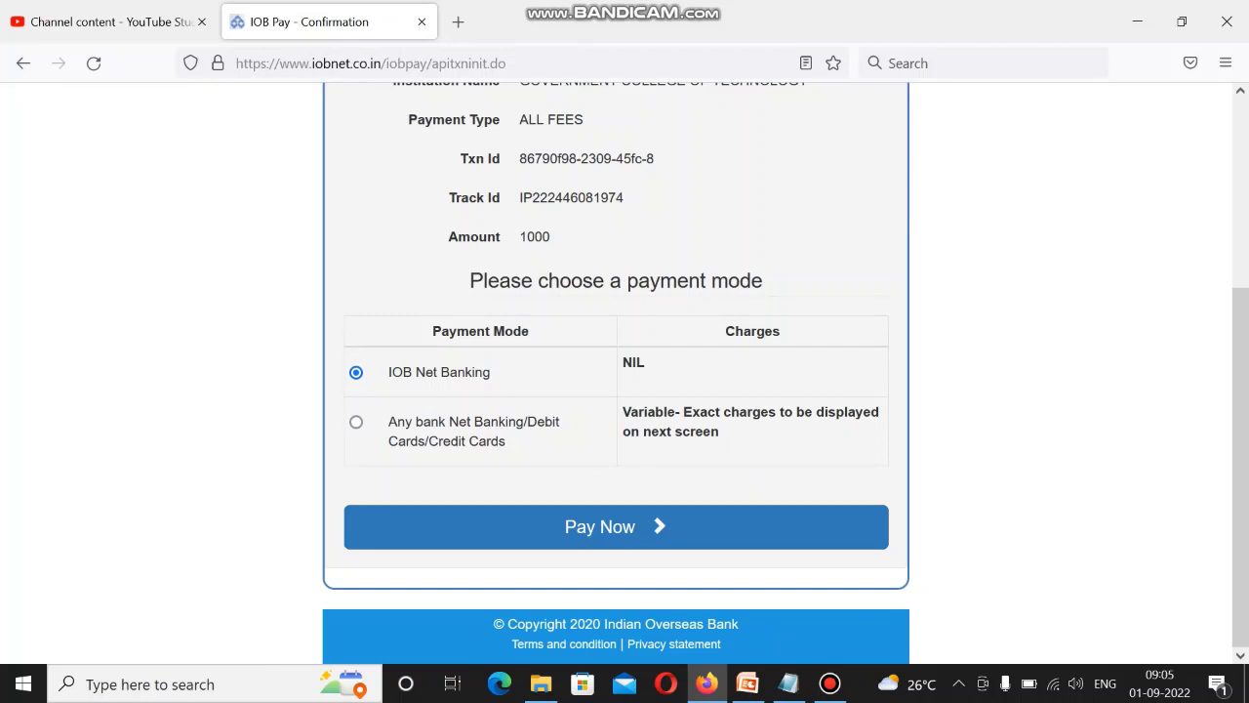
{"action": "left_click", "coordinate": [356, 421]}
{"action": "scroll", "coordinate": [616, 371], "scroll_direction": "up", "scroll_amount": 2}
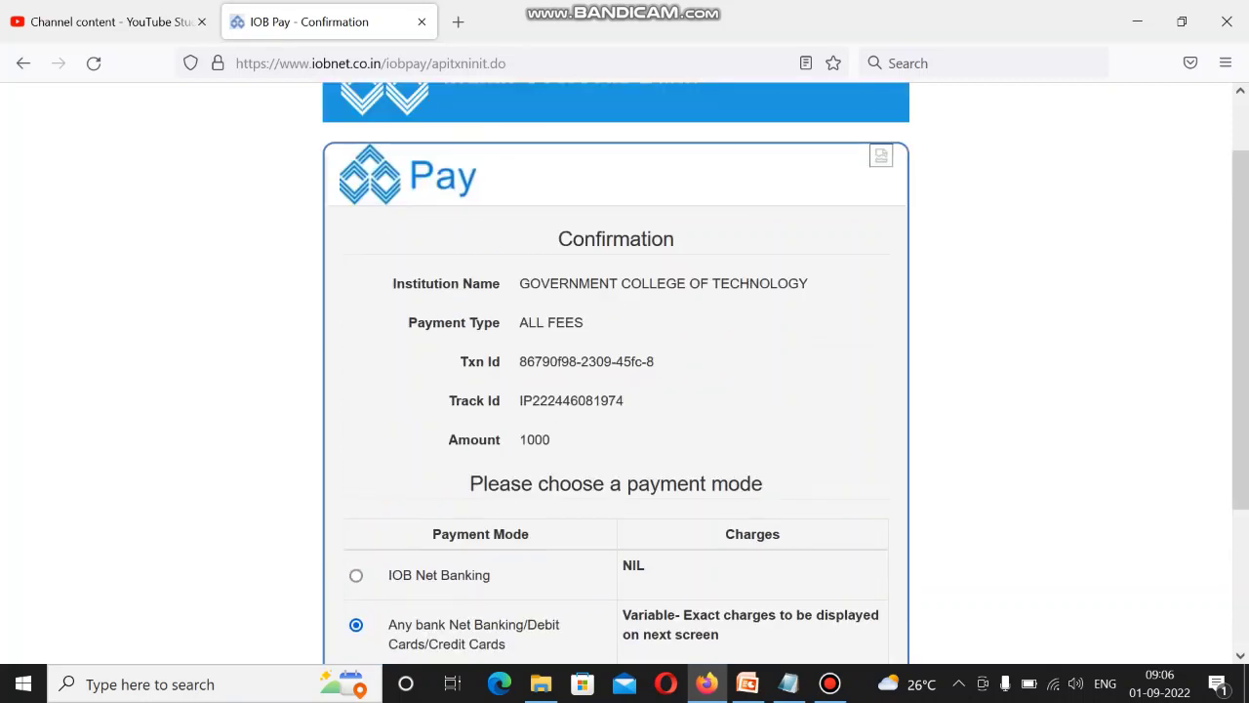
{"action": "scroll", "coordinate": [616, 371], "scroll_direction": "down", "scroll_amount": 2}
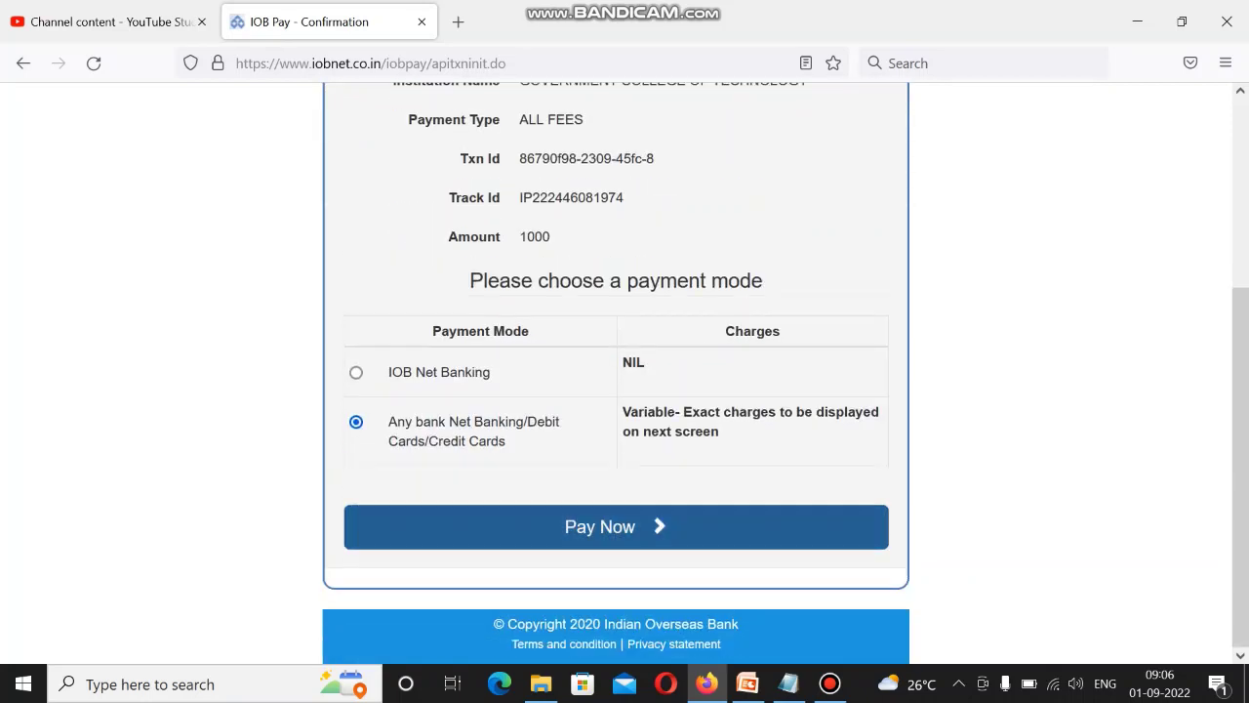
{"action": "left_click", "coordinate": [599, 526]}
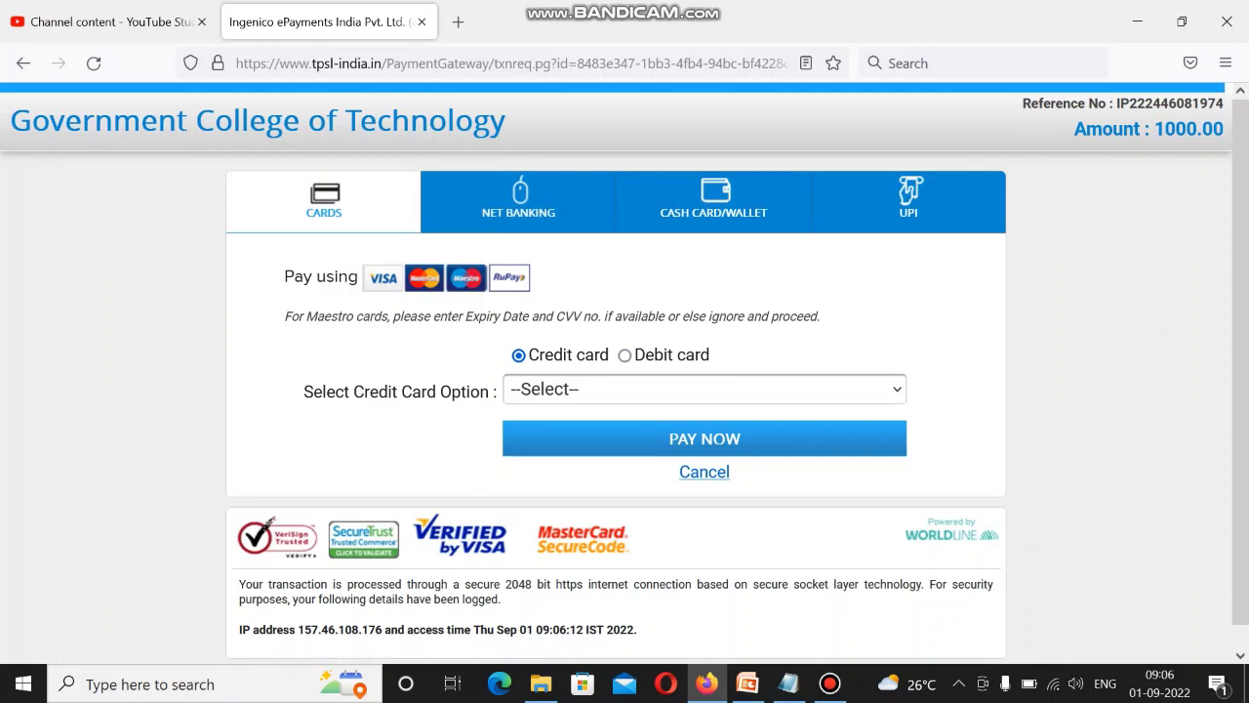
Choose UPI via Google Pay on the Ingenico page and focus the UPI address field.
{"action": "left_click", "coordinate": [908, 200]}
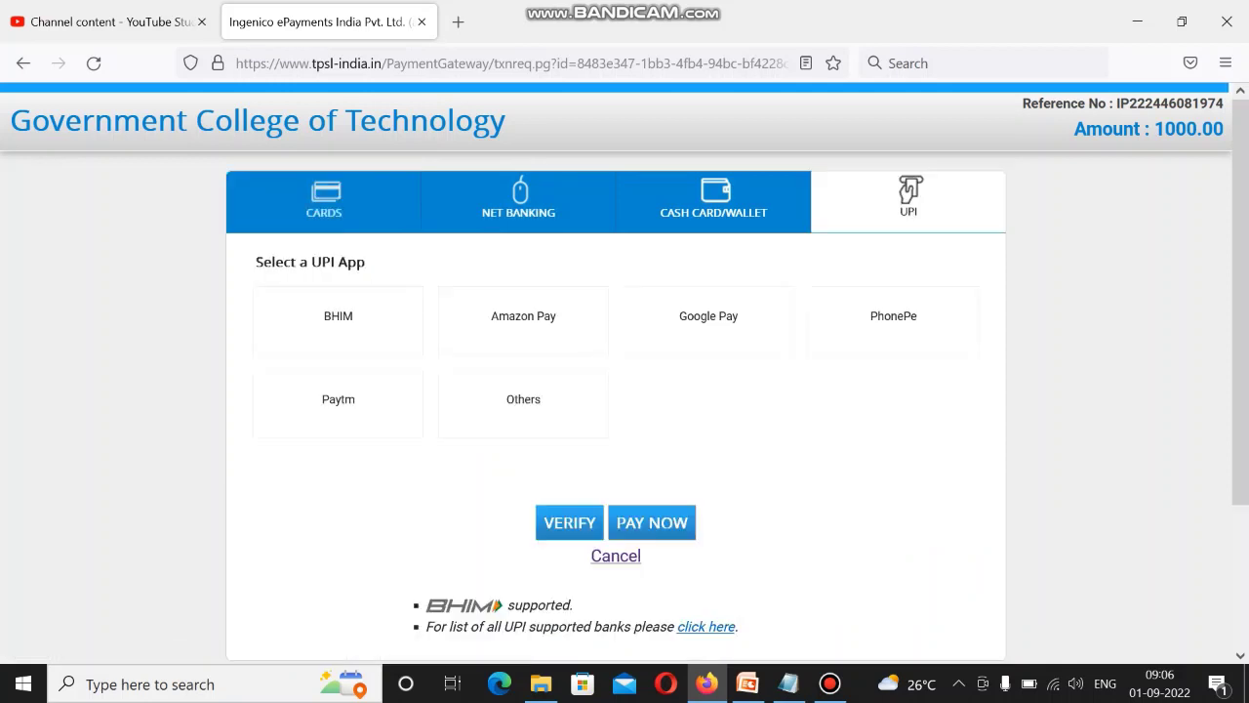
{"action": "left_click", "coordinate": [708, 320]}
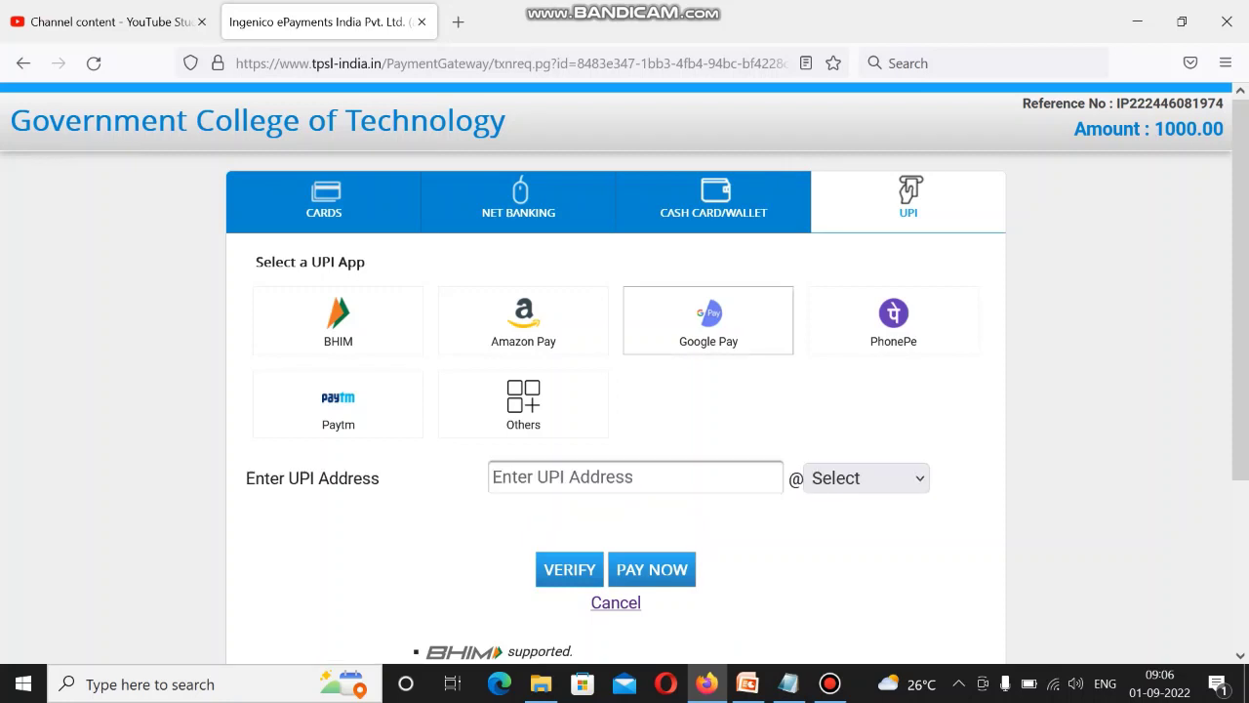
{"action": "left_click", "coordinate": [494, 477]}
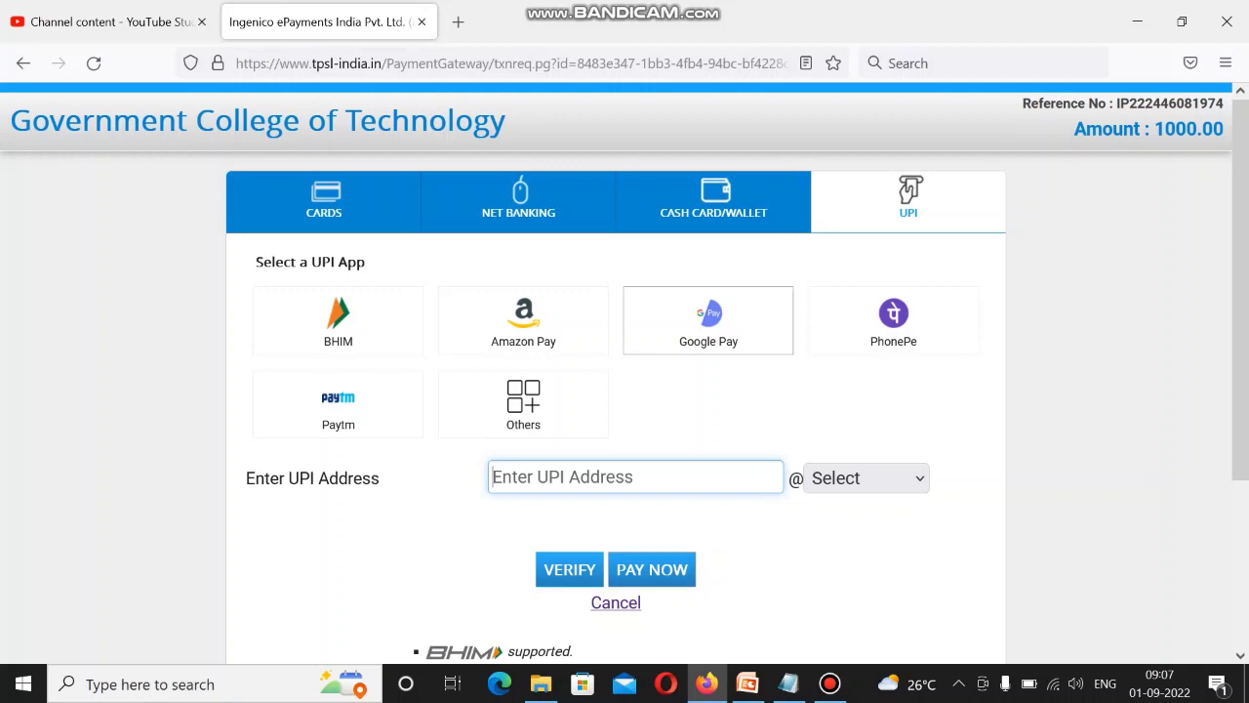
Enter the payer's UPI ID with the okhdfcbank handle, verify it, and proceed to pay.
{"action": "type", "text": "R"}
{"action": "key", "text": "BackSpace"}
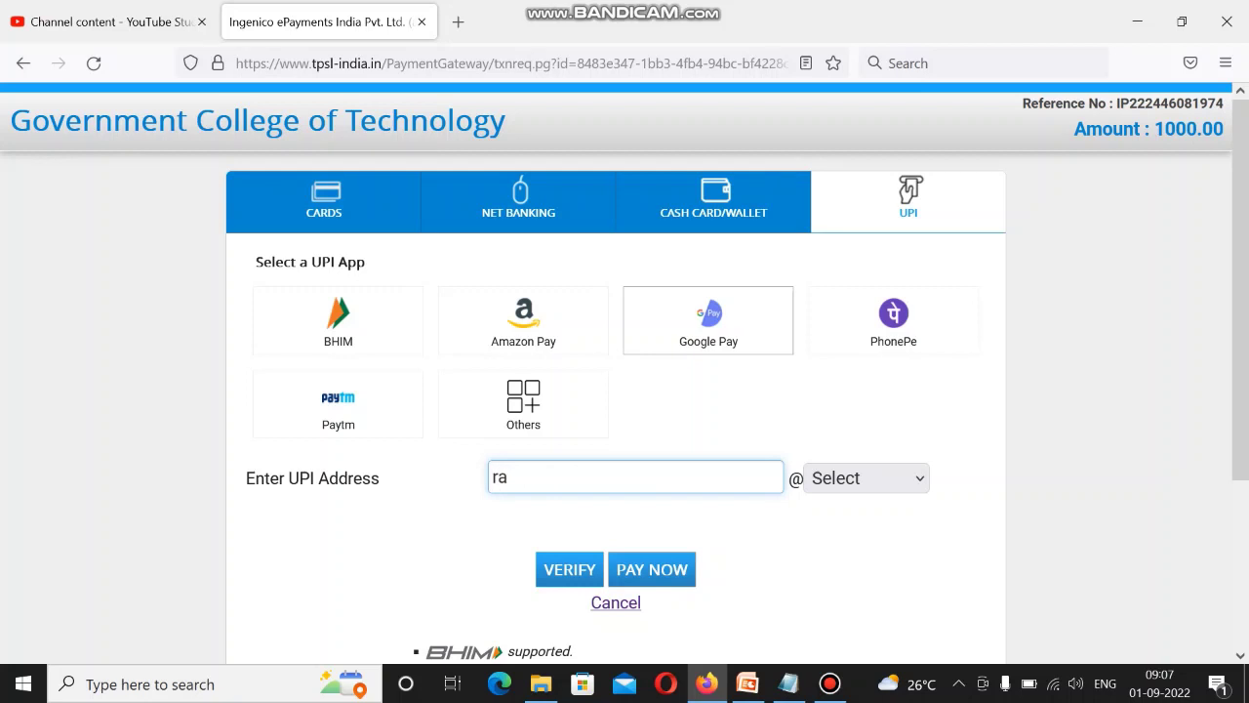
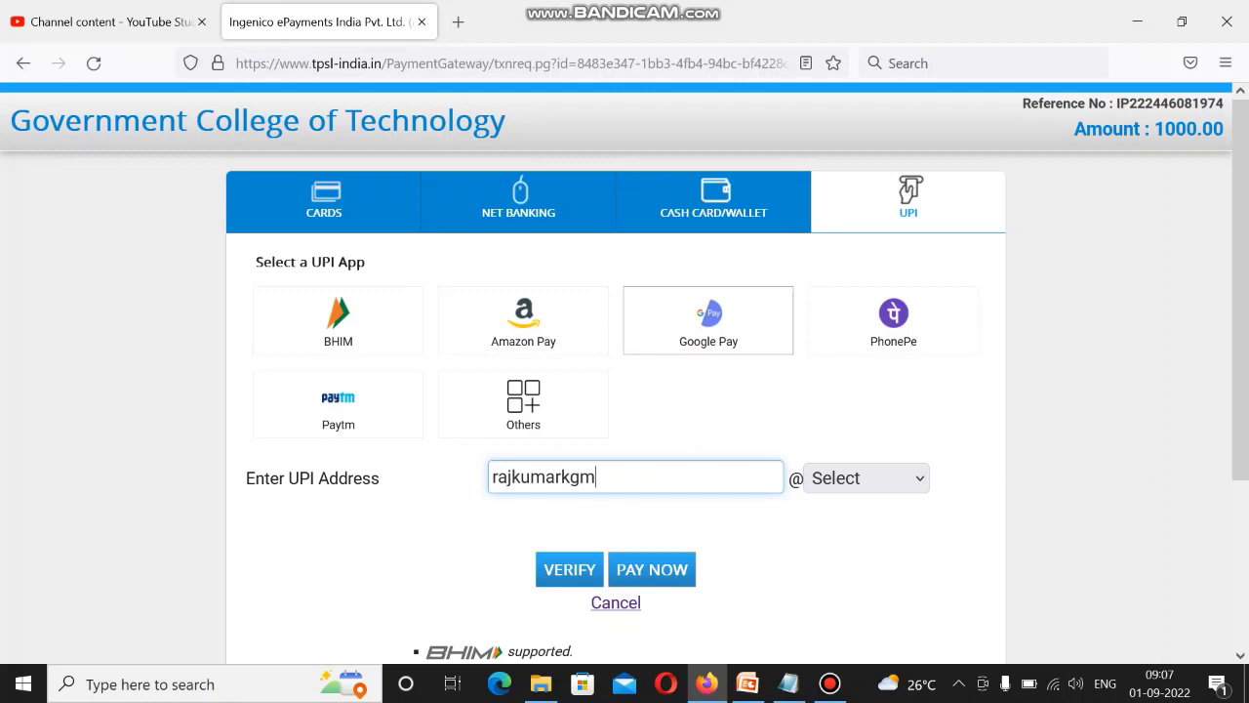
{"action": "left_click", "coordinate": [866, 477]}
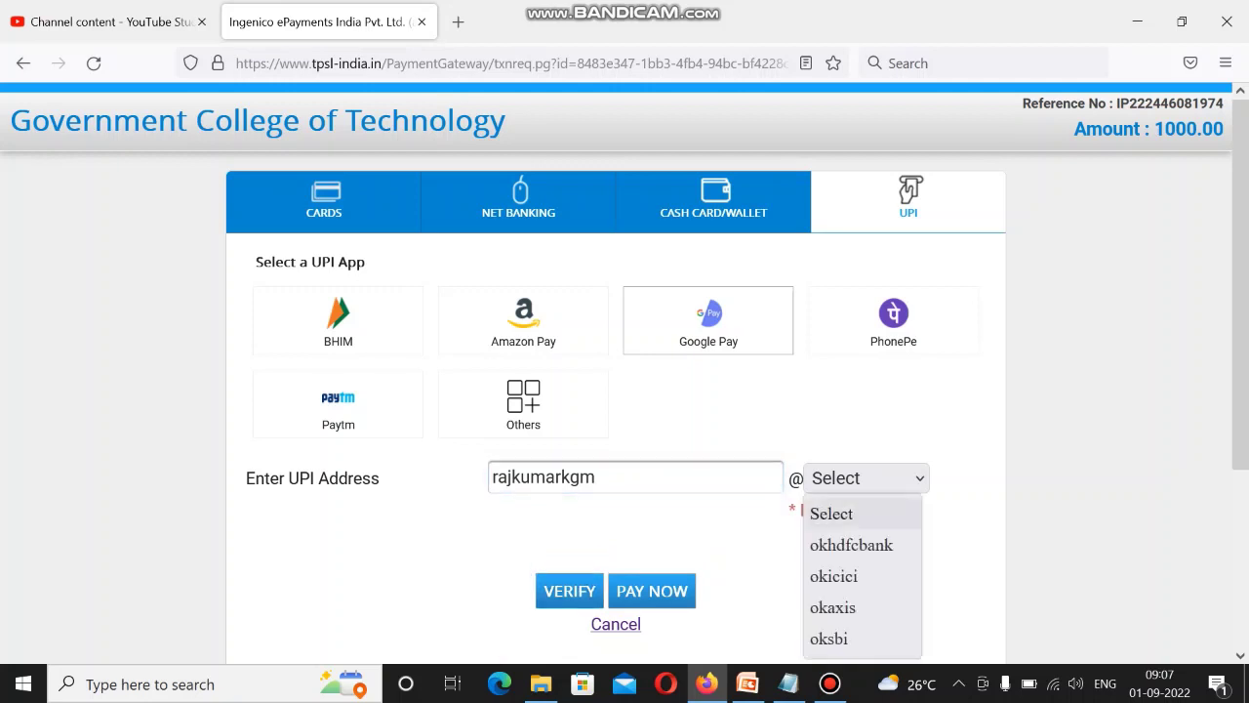
{"action": "left_click", "coordinate": [850, 544]}
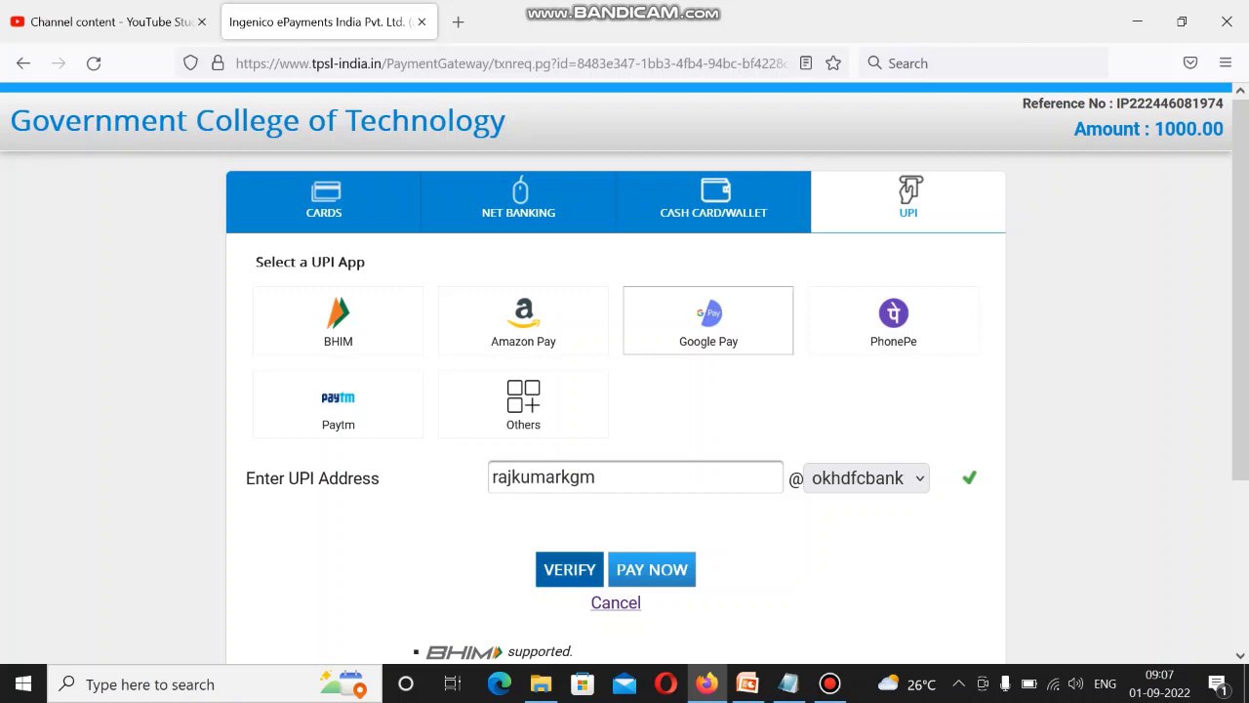
{"action": "left_click", "coordinate": [569, 569]}
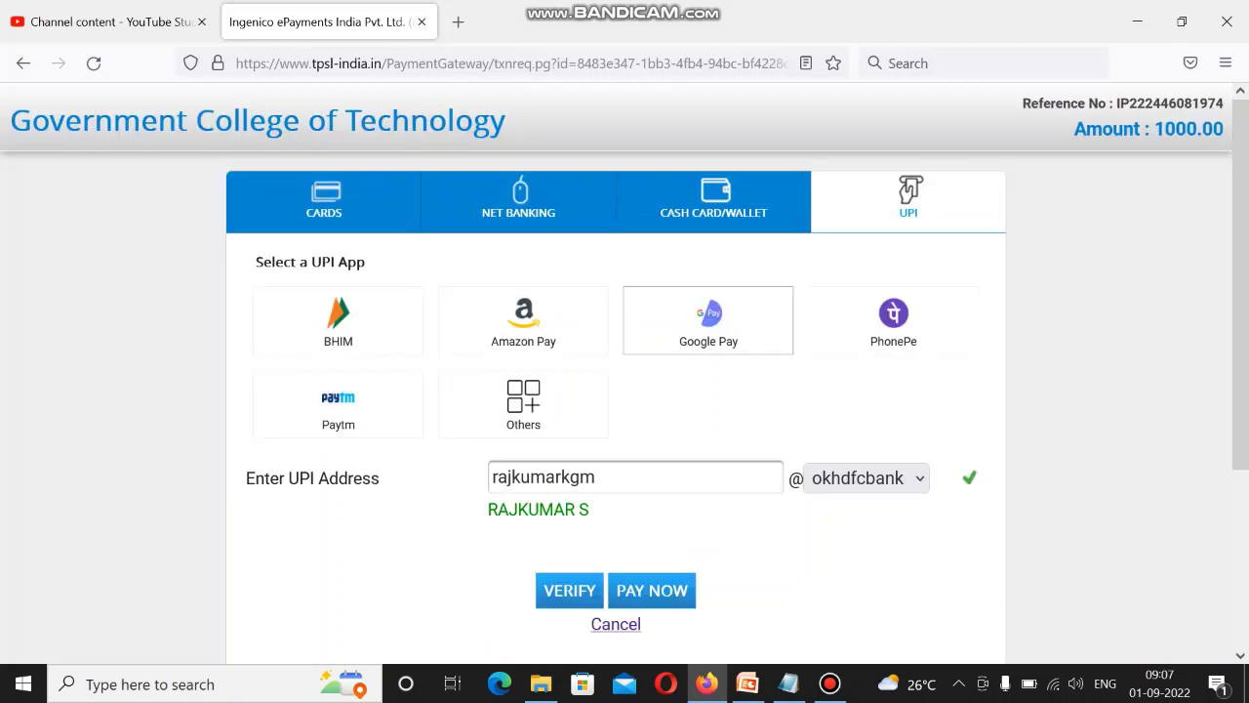
{"action": "left_click", "coordinate": [652, 590]}
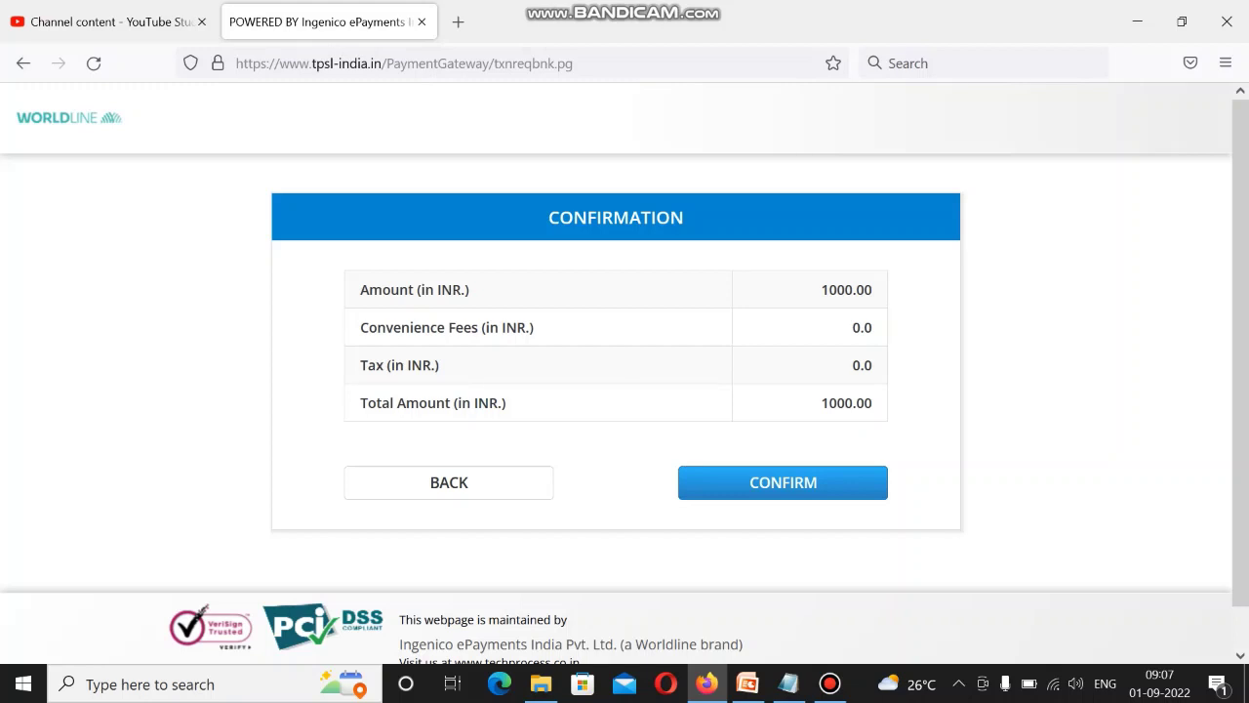
Confirm the 1000.00 INR payment on the Worldline confirmation page.
{"action": "left_click", "coordinate": [783, 482]}
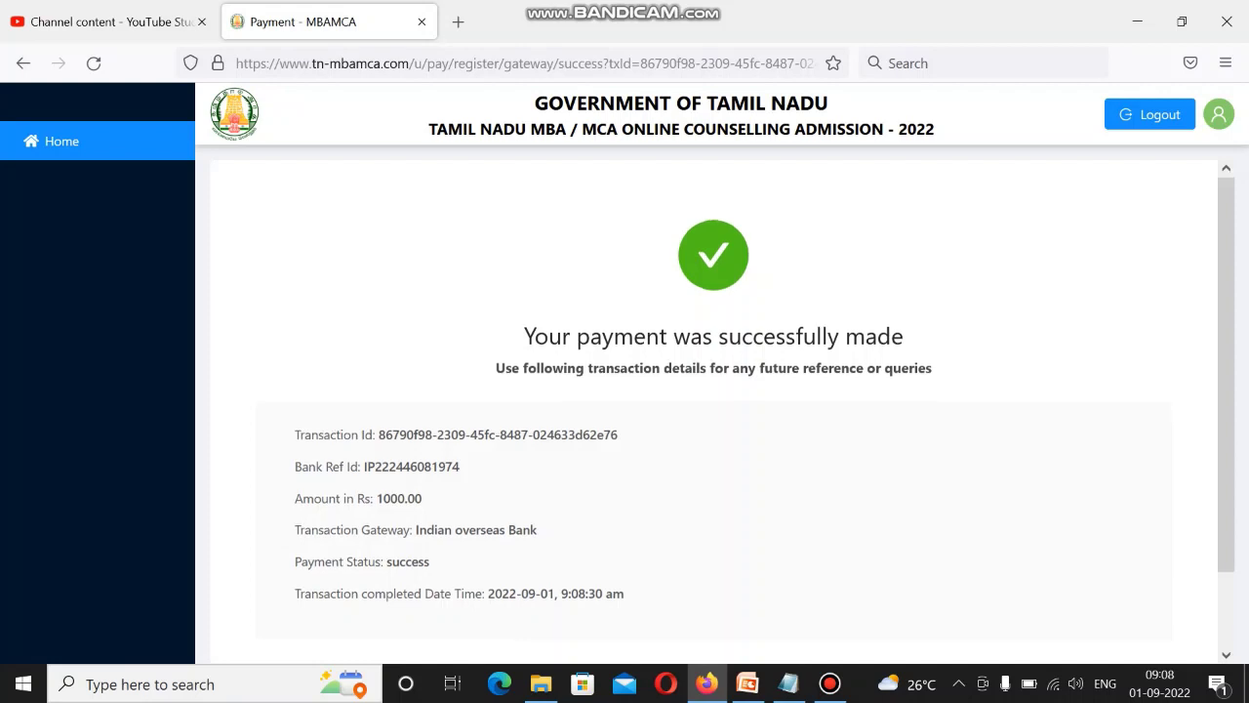
Go from the payment success page back to the portal home page.
{"action": "scroll", "coordinate": [712, 410], "scroll_direction": "down", "scroll_amount": 1}
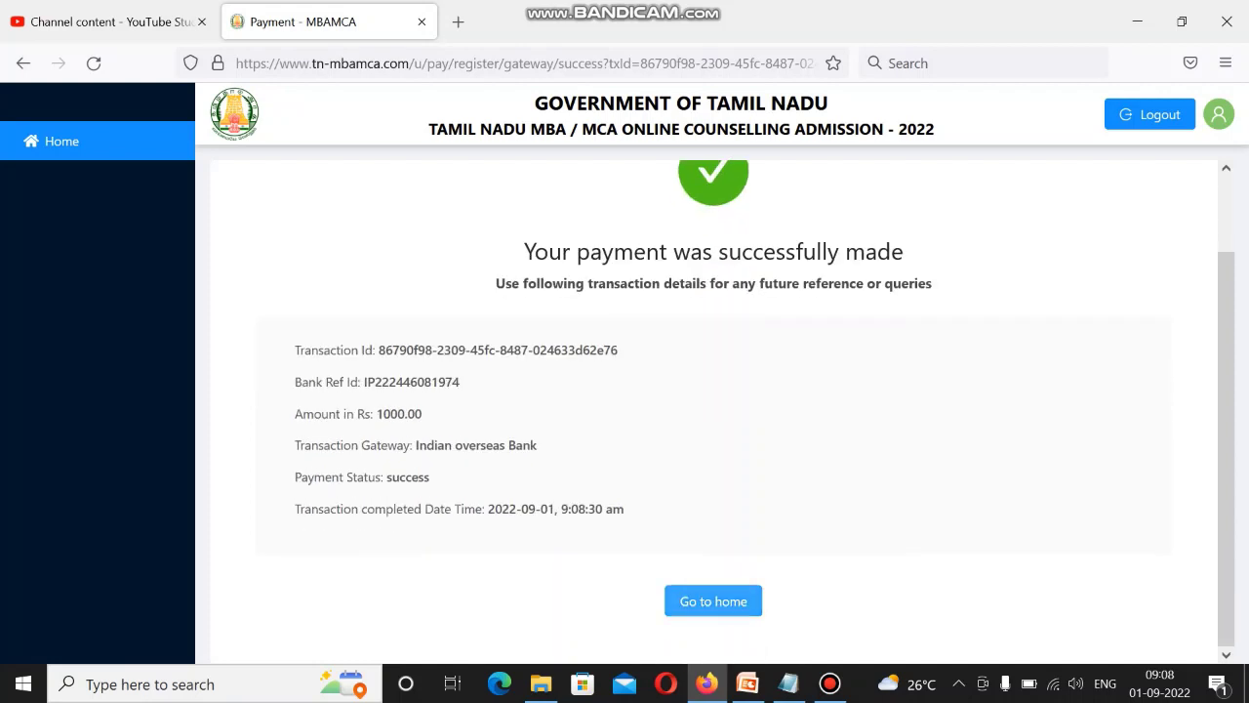
{"action": "left_click", "coordinate": [713, 601]}
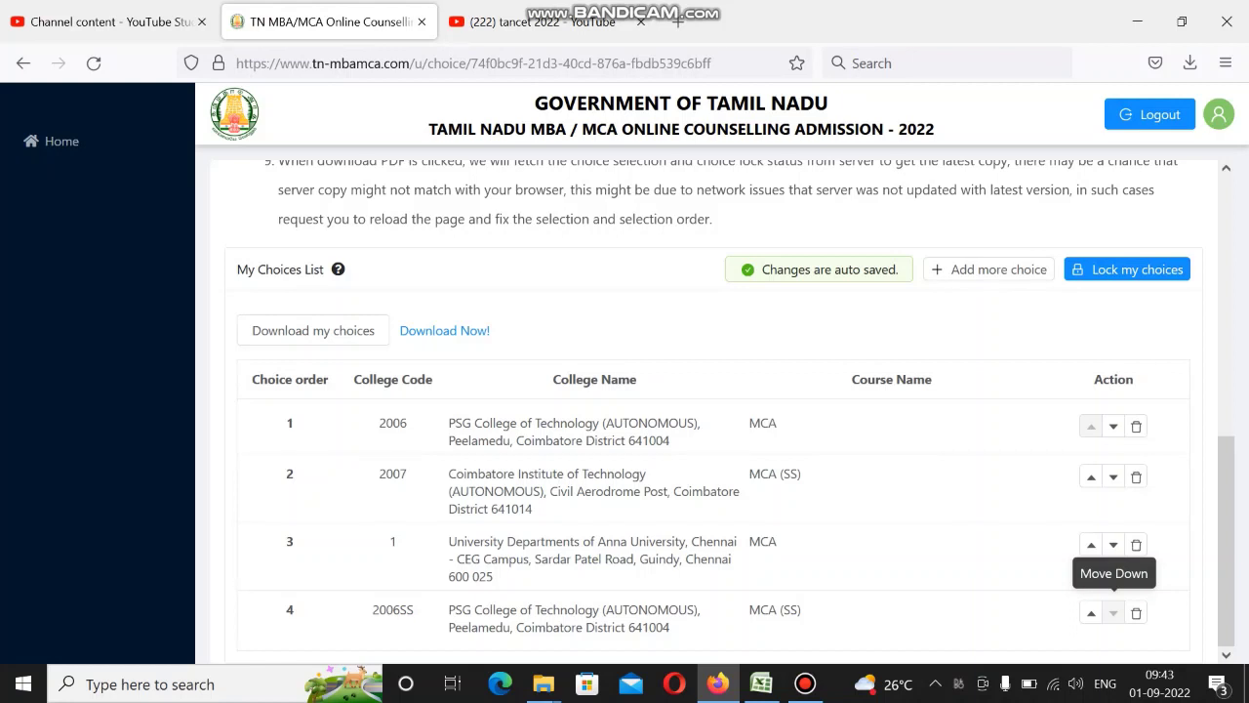
Delete all four MCA college choices (PSG, CIT, Anna University CEG, PSG), then return Home.
{"action": "left_click", "coordinate": [1135, 425]}
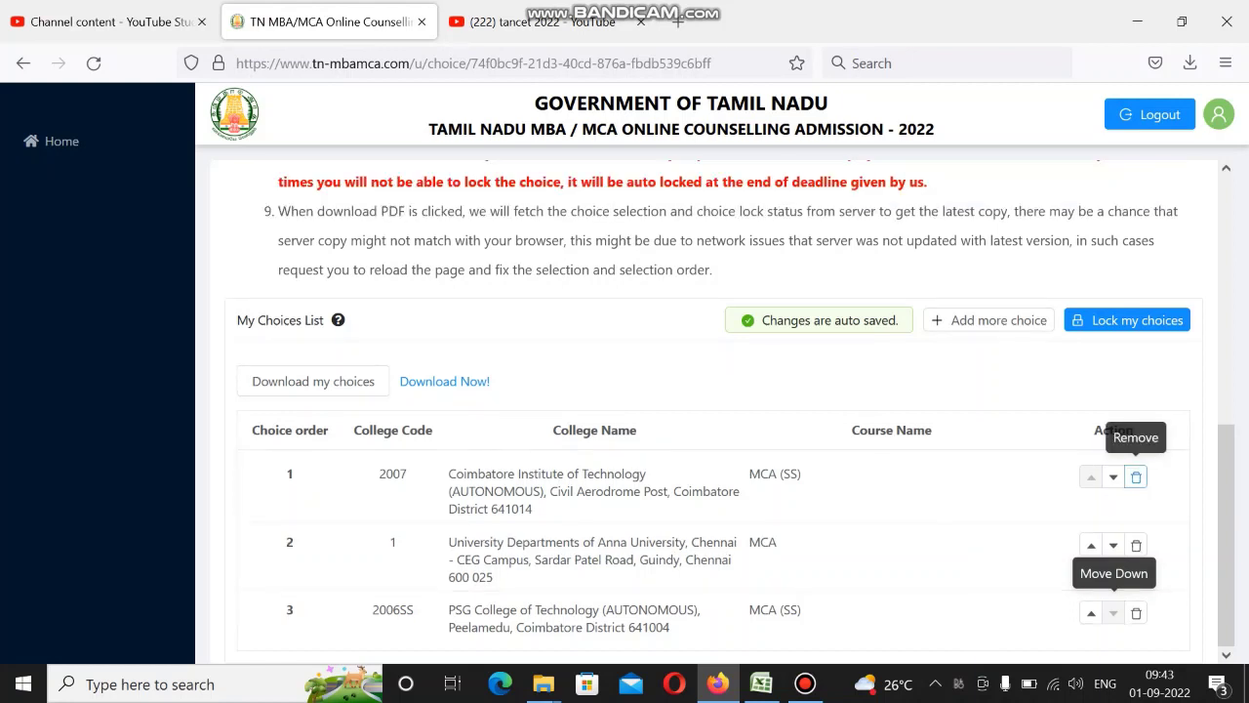
{"action": "left_click", "coordinate": [1136, 476]}
{"action": "left_click", "coordinate": [1136, 543]}
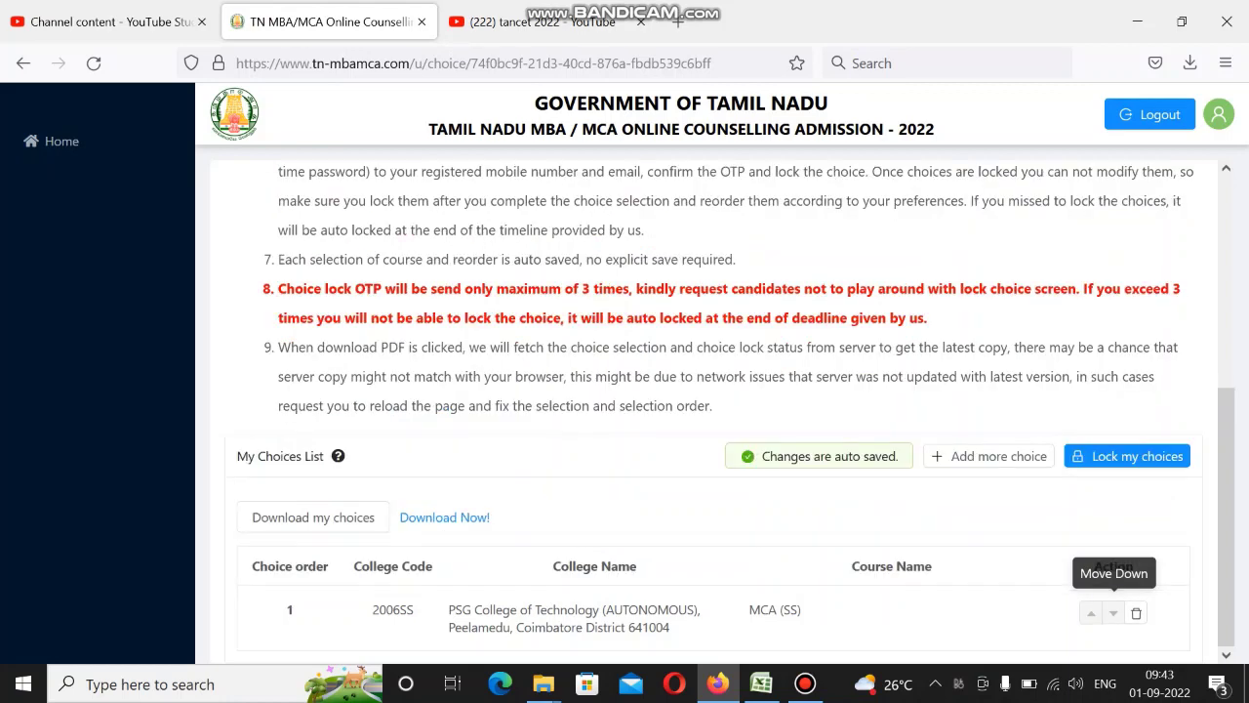
{"action": "left_click", "coordinate": [1136, 612]}
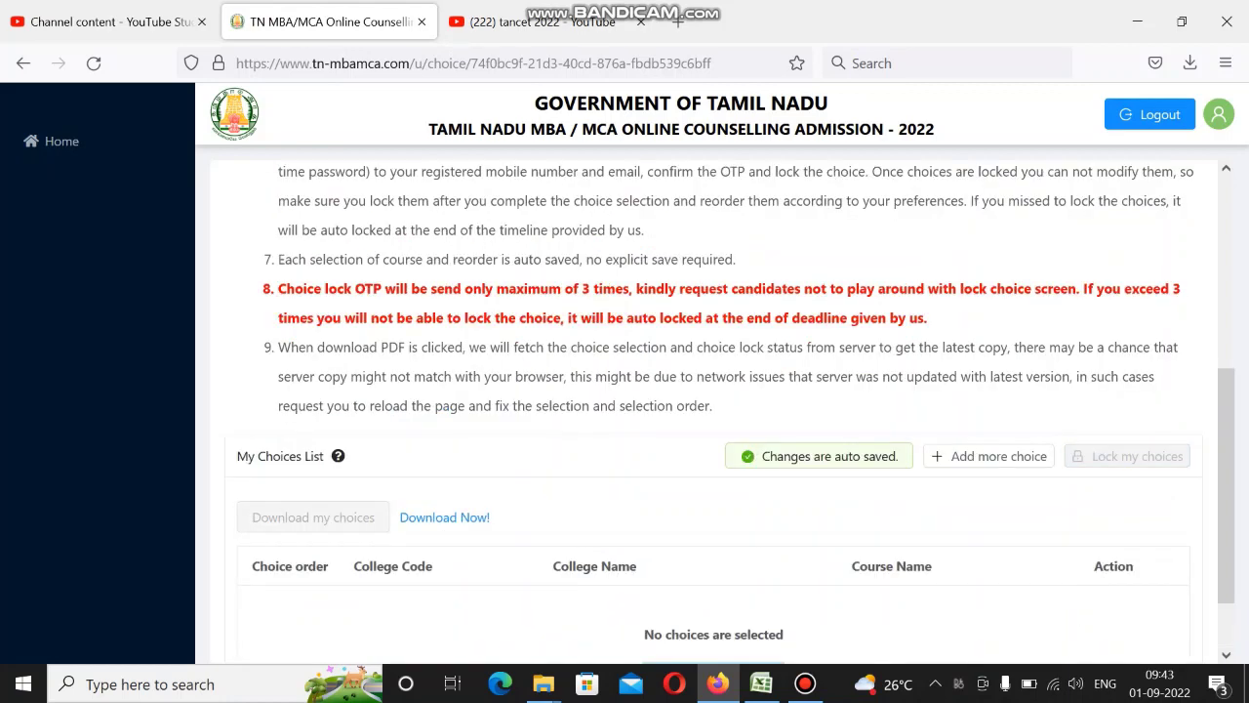
{"action": "left_click", "coordinate": [61, 141]}
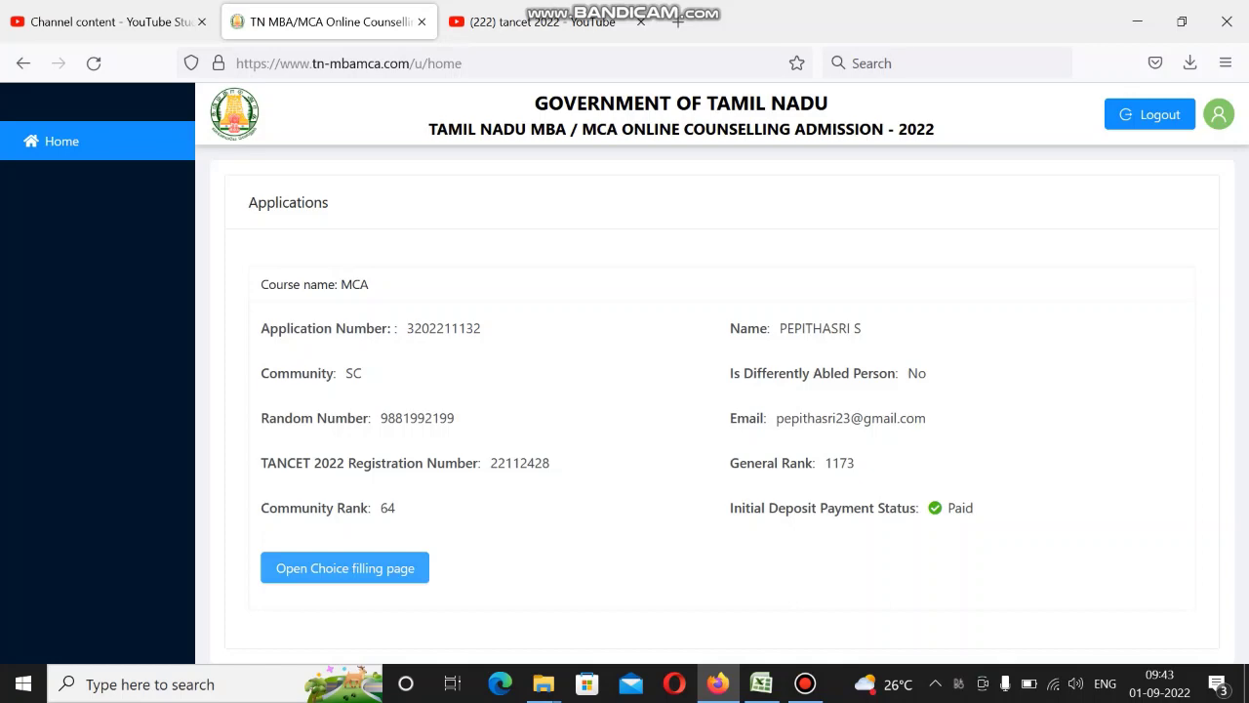
Open the choice filling page and read its instructions, highlighting 'College code' in point 5.
{"action": "left_click", "coordinate": [345, 567]}
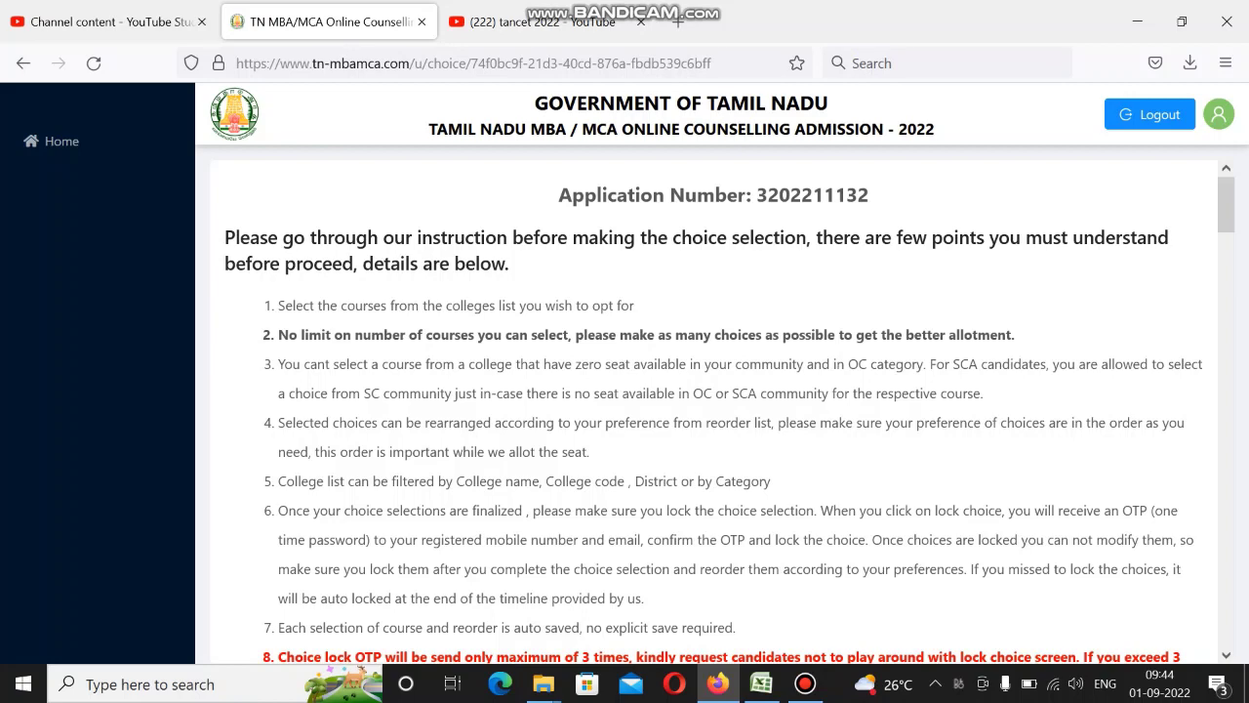
{"action": "scroll", "coordinate": [722, 407], "scroll_direction": "down", "scroll_amount": 2}
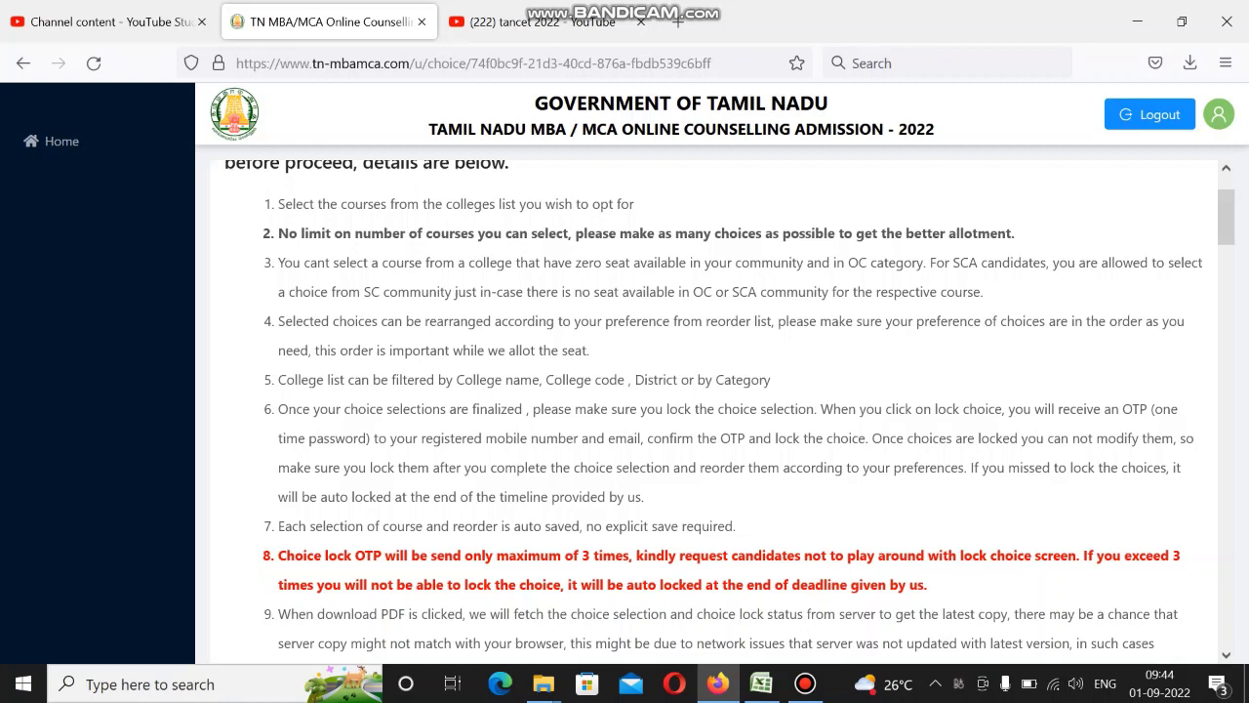
{"action": "left_click_drag", "start_coordinate": [546, 380], "coordinate": [628, 380]}
{"action": "left_click", "coordinate": [629, 379]}
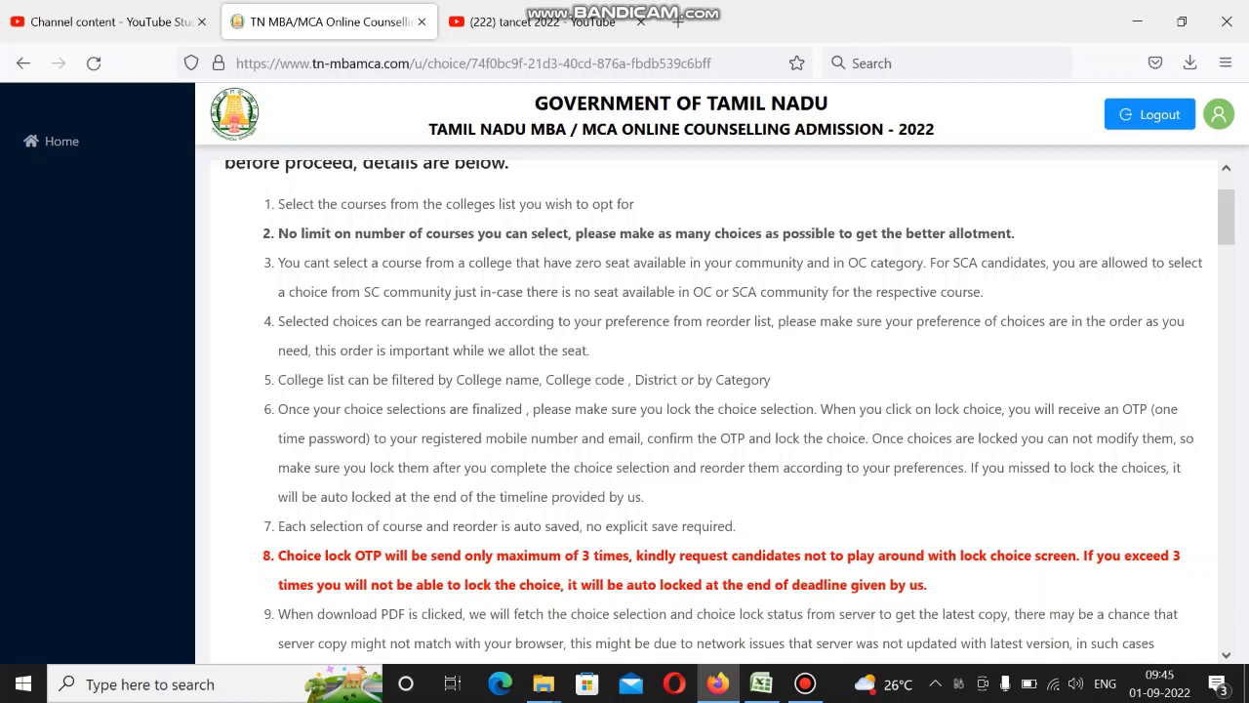